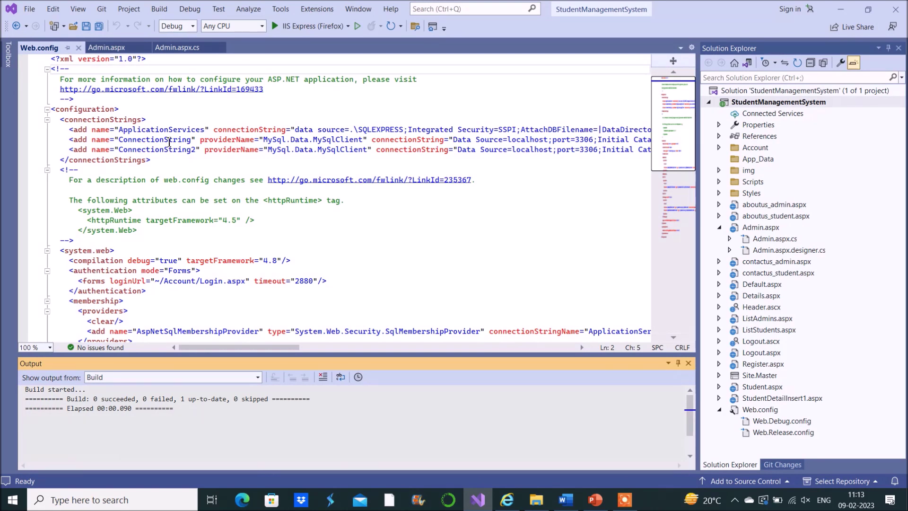
Step: Clean the StudentManagementSystem solution, then run it without debugging in IIS Express/Firefox
click(159, 9)
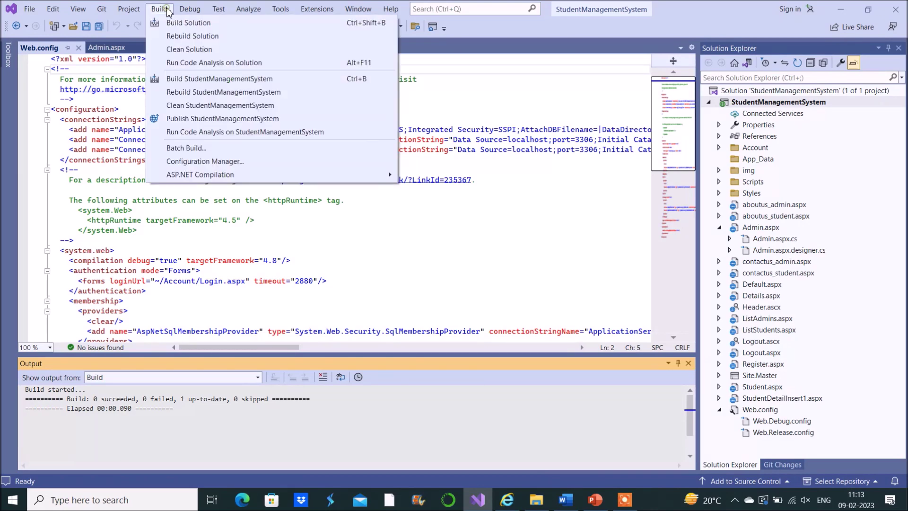
click(186, 50)
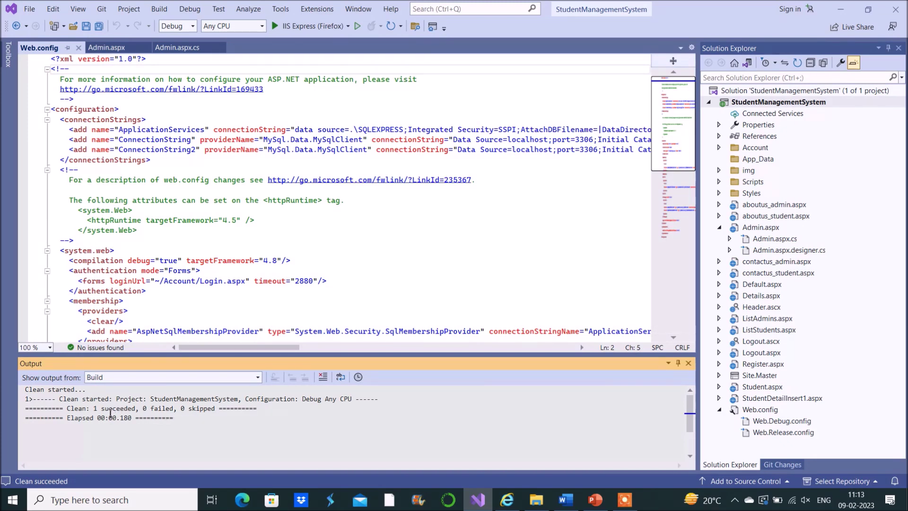
click(195, 11)
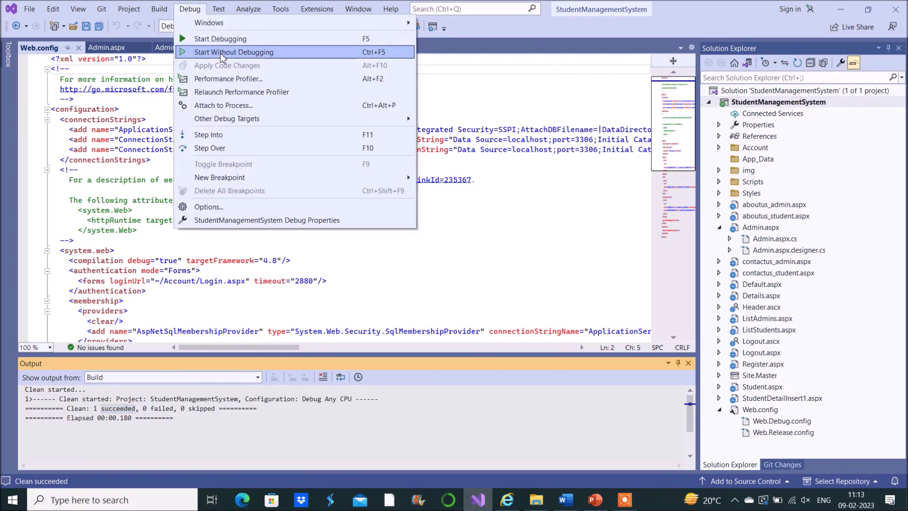
click(222, 53)
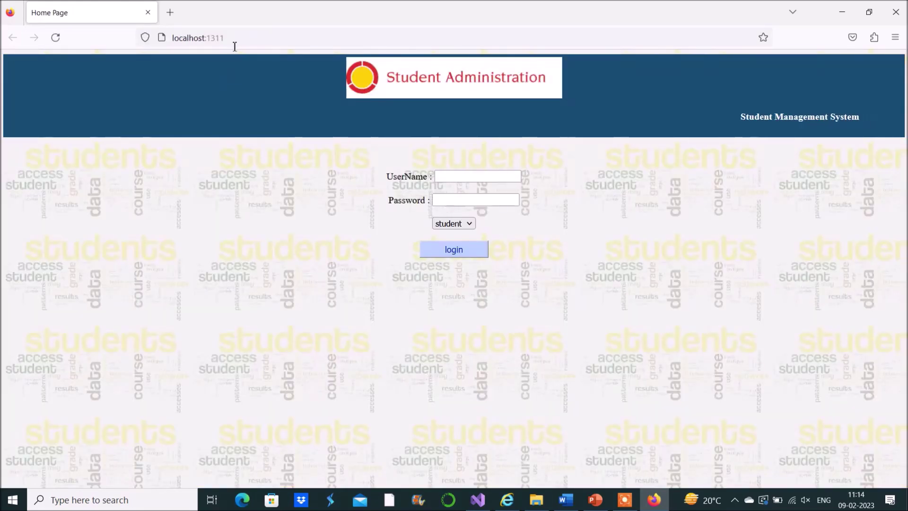
Step: Load the Student Administration login page at localhost:1311 in Firefox, with username, password and role fields
click(244, 42)
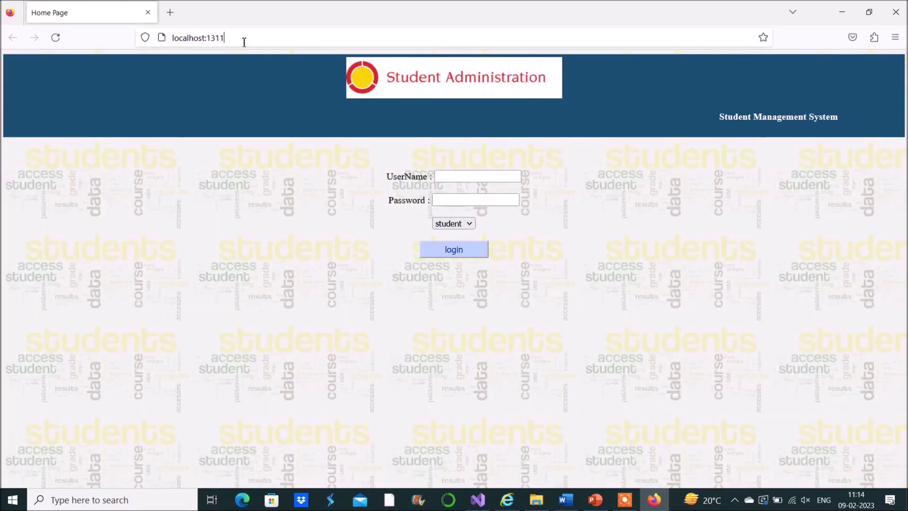
double_click(244, 42)
click(255, 261)
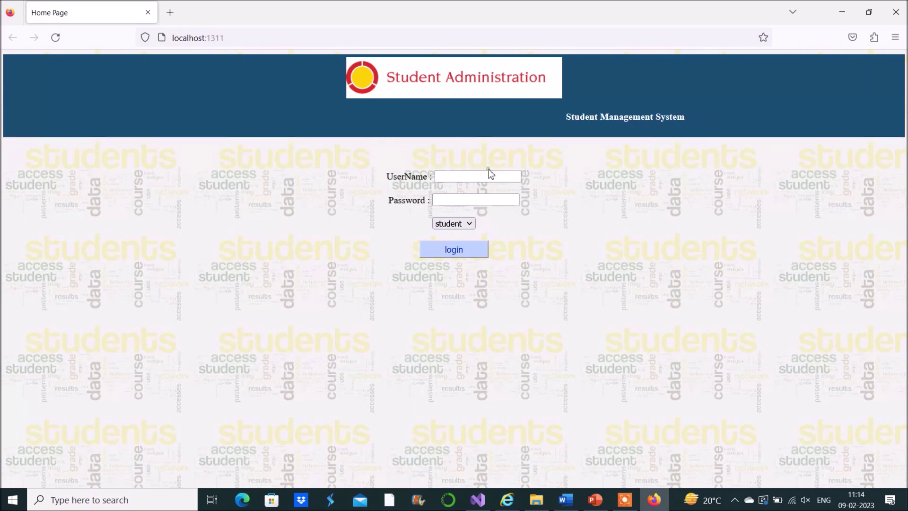
key(alt+Tab)
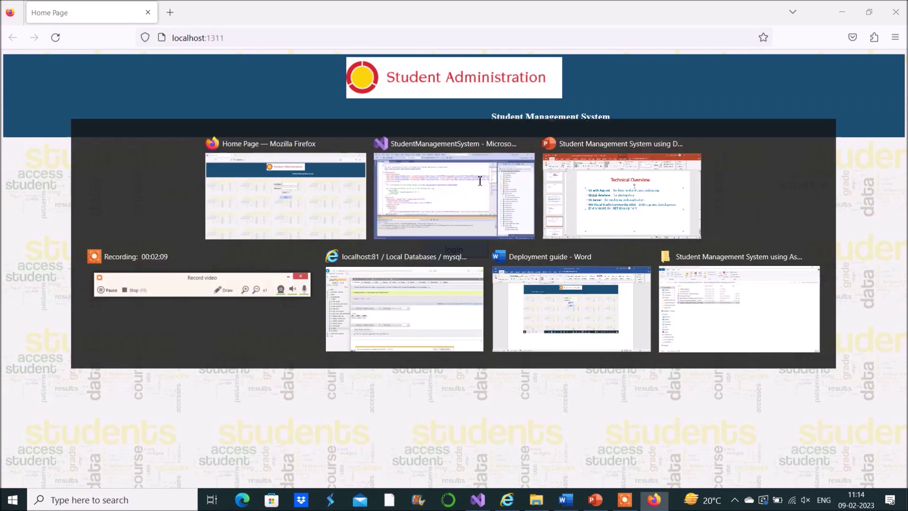
key(alt+Tab)
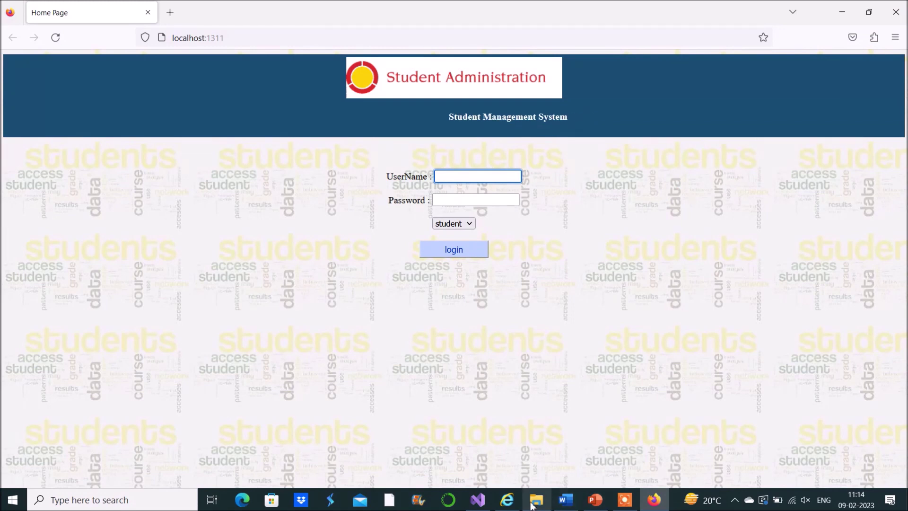
Step: In phpMyAdmin, verify roles holds one admin account and the student table is empty
click(503, 504)
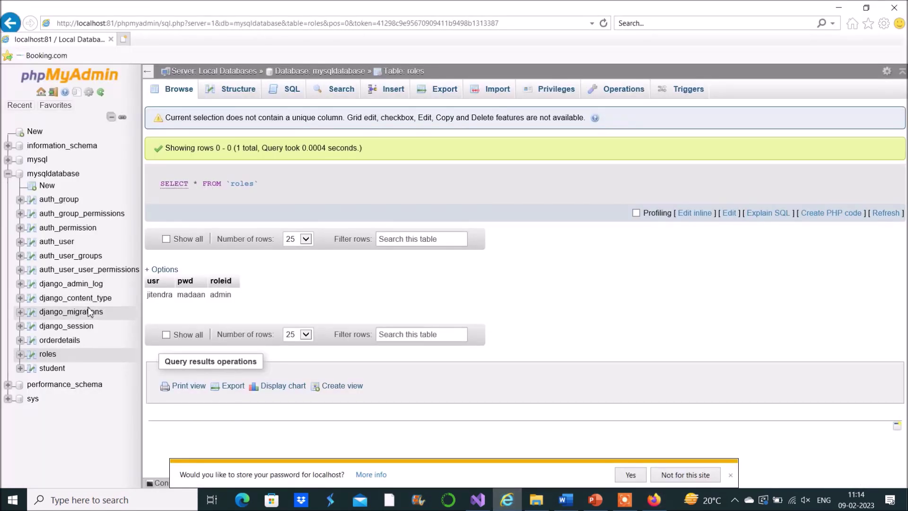
click(49, 356)
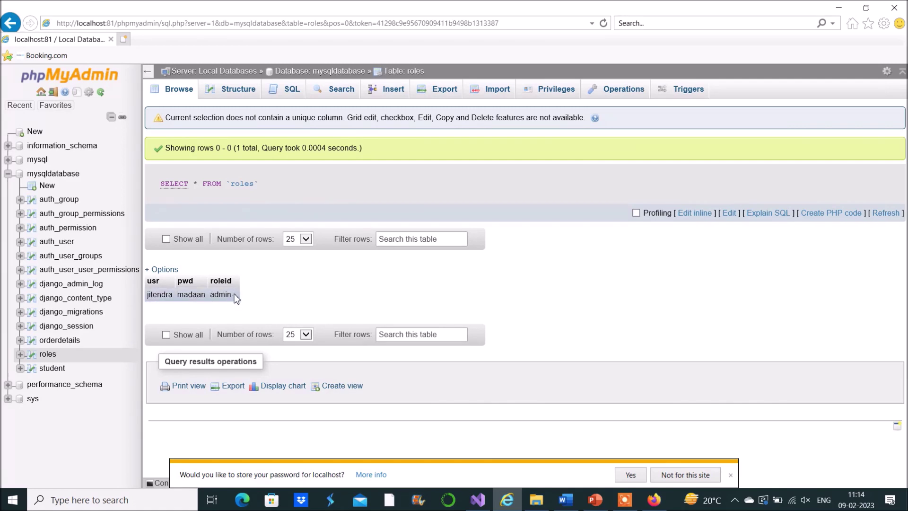
click(52, 369)
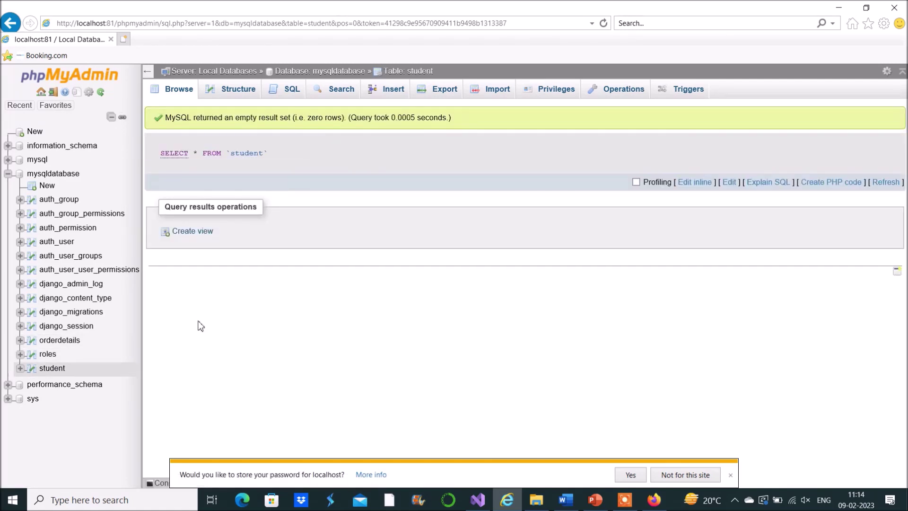
click(48, 354)
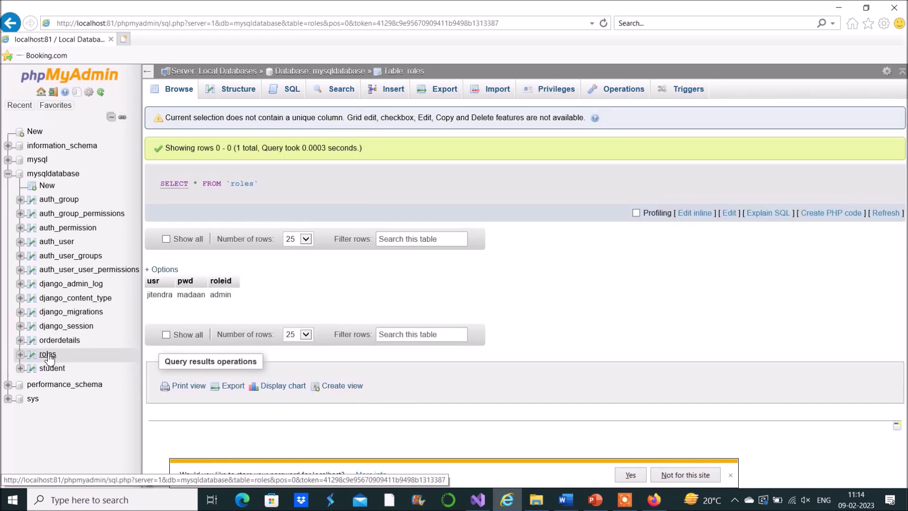
key(alt+Tab)
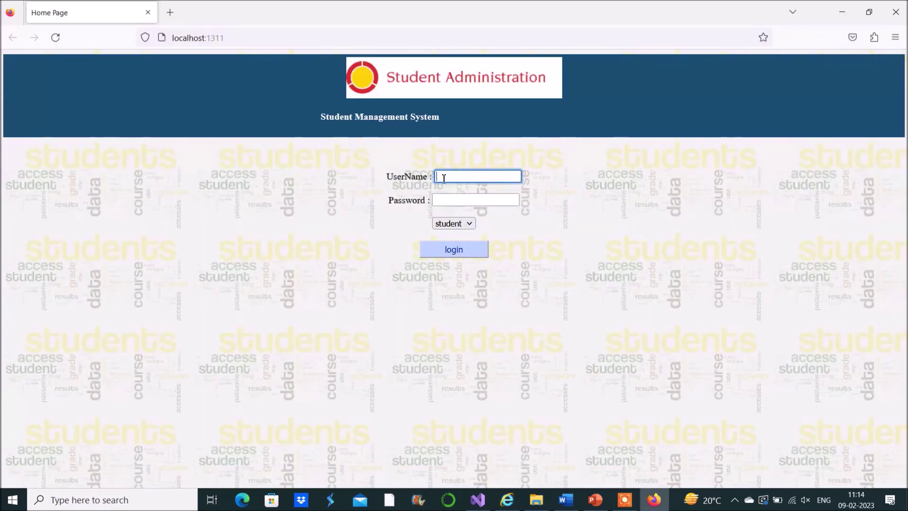
Step: Log in with the admin username, password and admin role, declining to save credentials
text(jitendra)
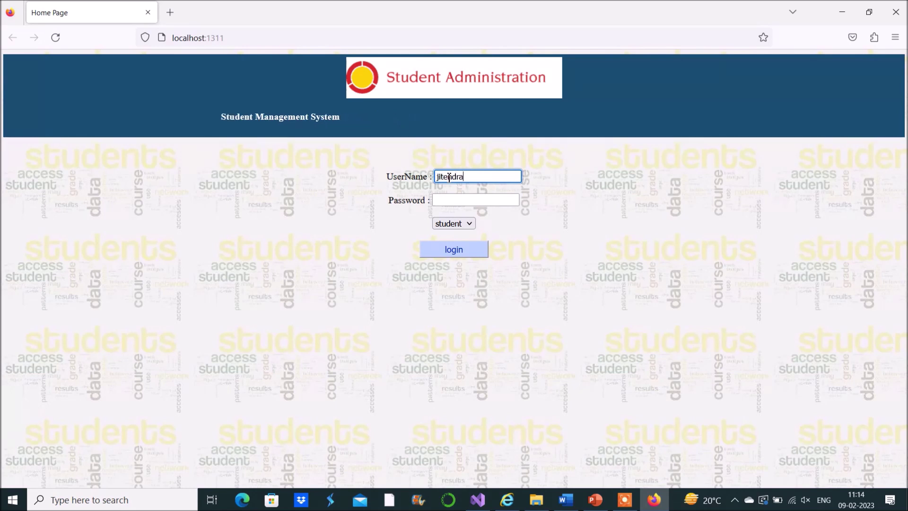
key(Tab)
text(123456)
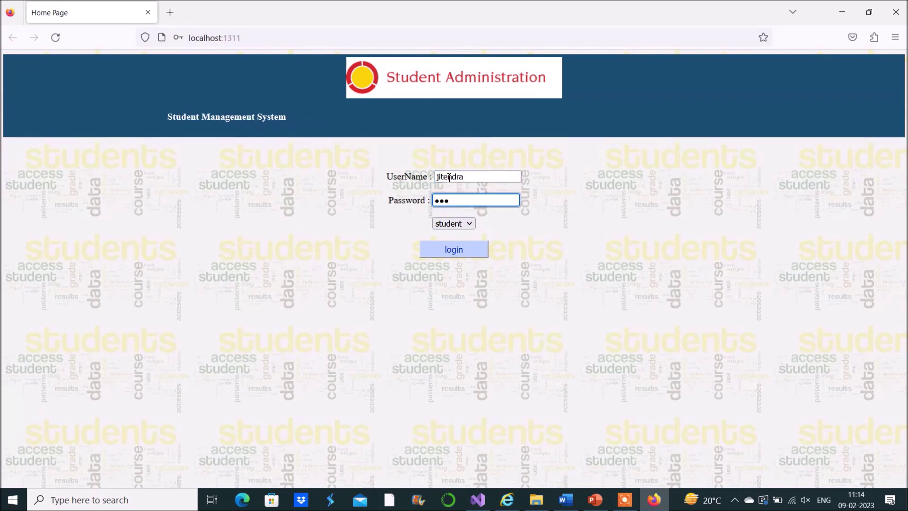
click(468, 224)
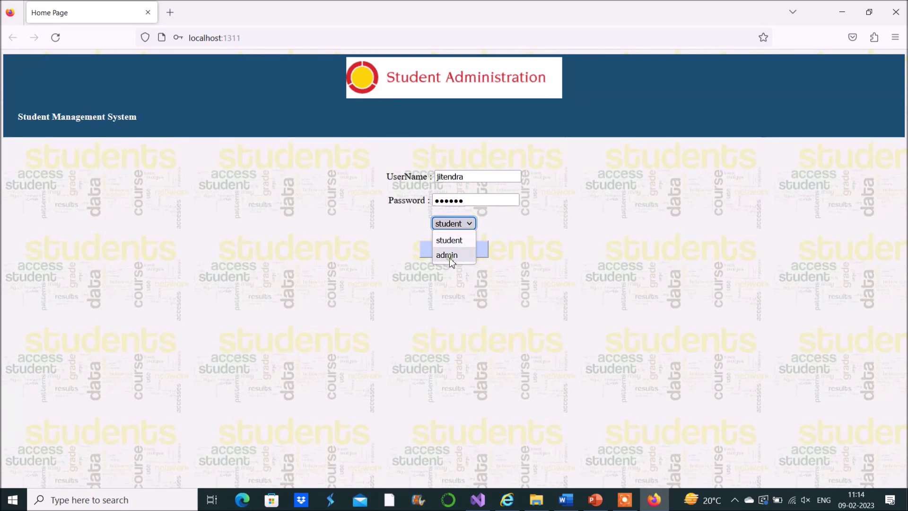
click(449, 254)
click(470, 253)
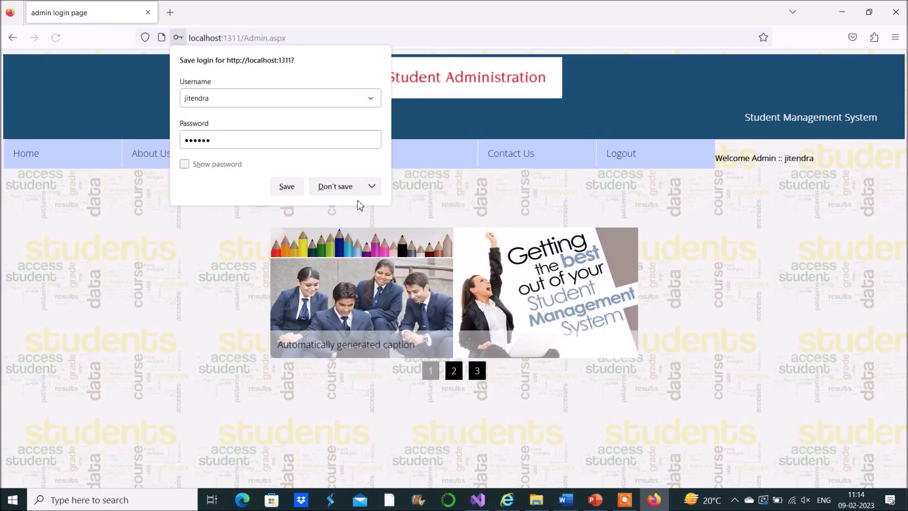
click(335, 186)
Step: Check the empty List of Students, then return to the admin home page
mouse_move(401, 150)
click(395, 183)
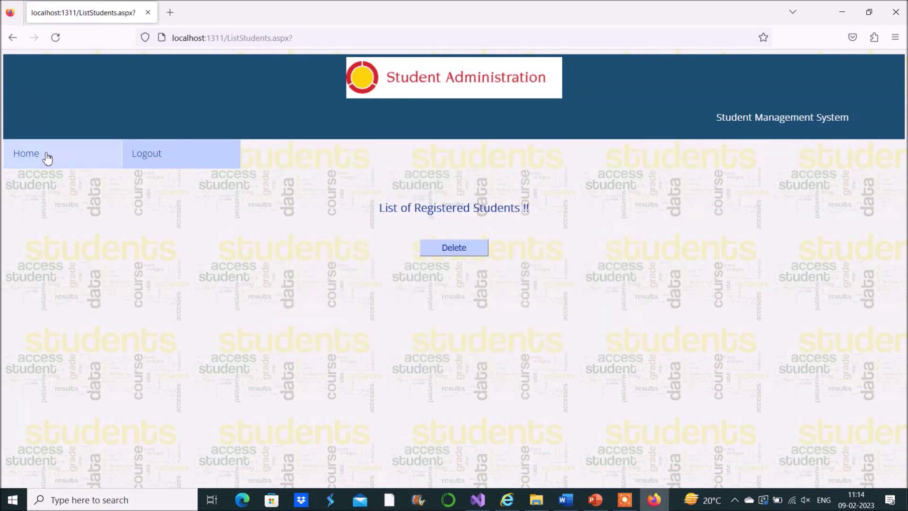
click(47, 155)
mouse_move(268, 156)
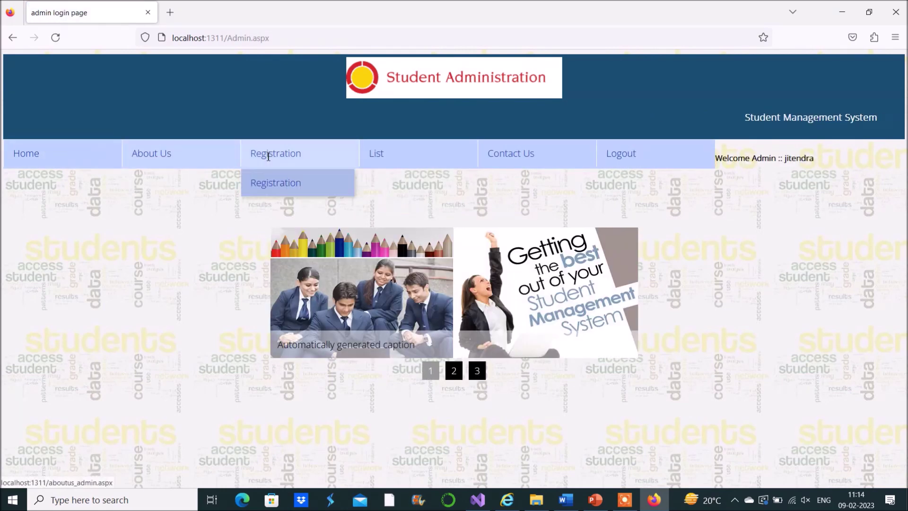
Step: Register a new account with a username, password and the student role, getting 'User created successfully !!'
click(324, 186)
click(450, 236)
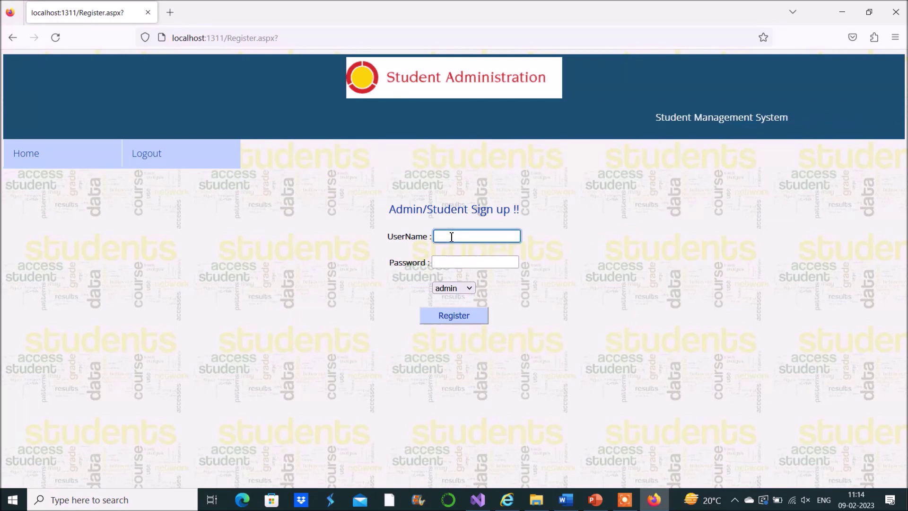
key(Tab)
text(123456)
key(Tab)
key(Down)
click(461, 308)
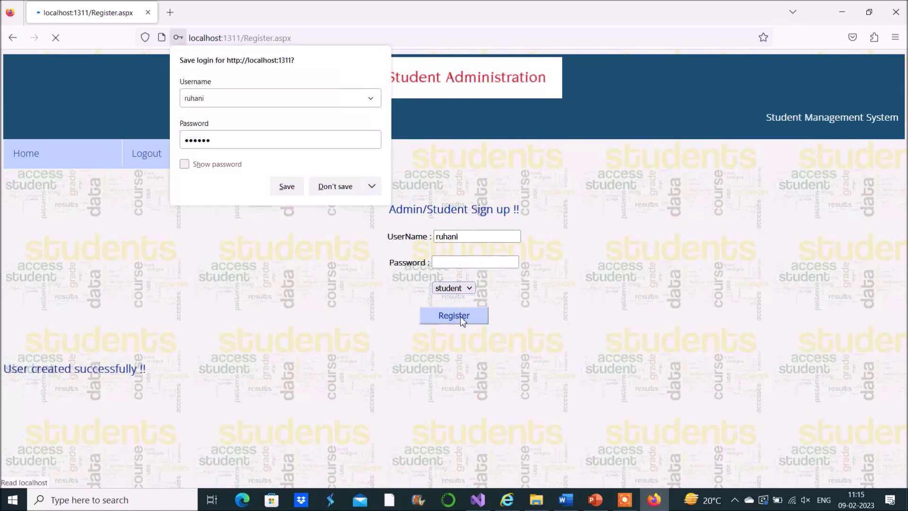
click(335, 187)
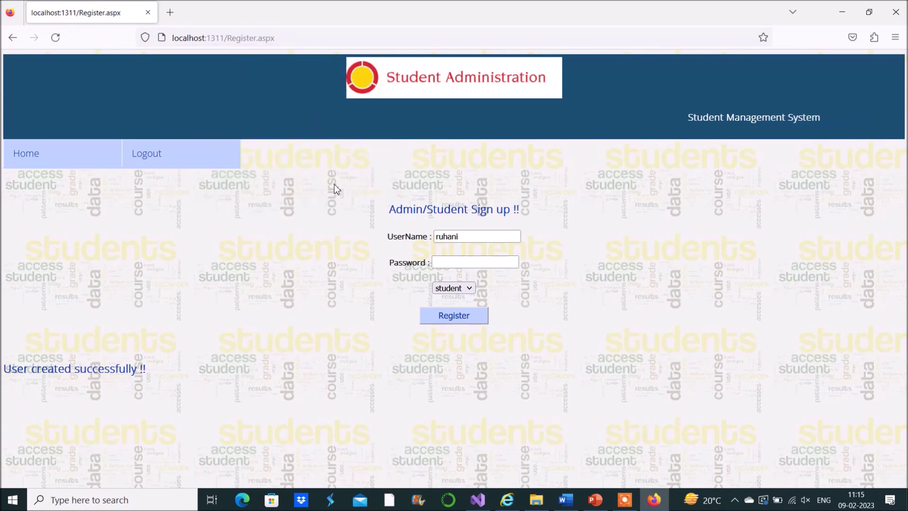
drag(10, 368, 178, 369)
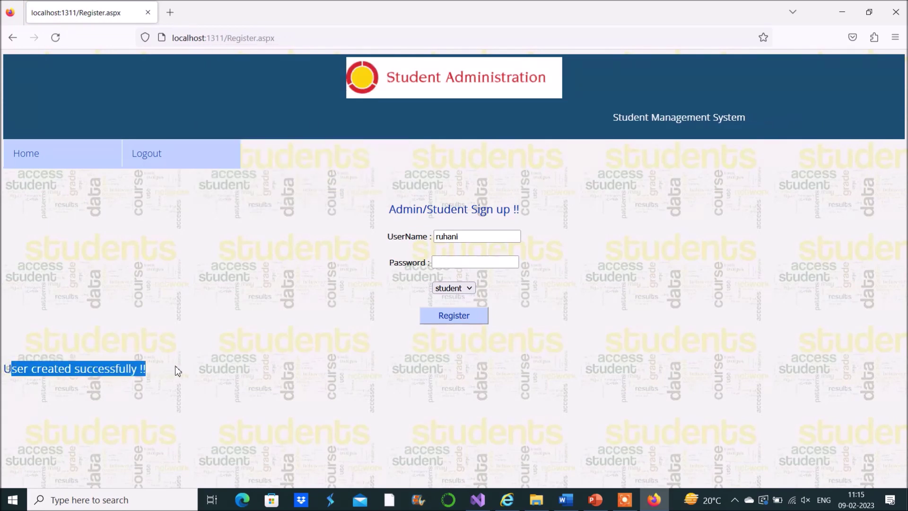
Step: In phpMyAdmin, refresh the roles and student tables to see the new student's rows
click(508, 500)
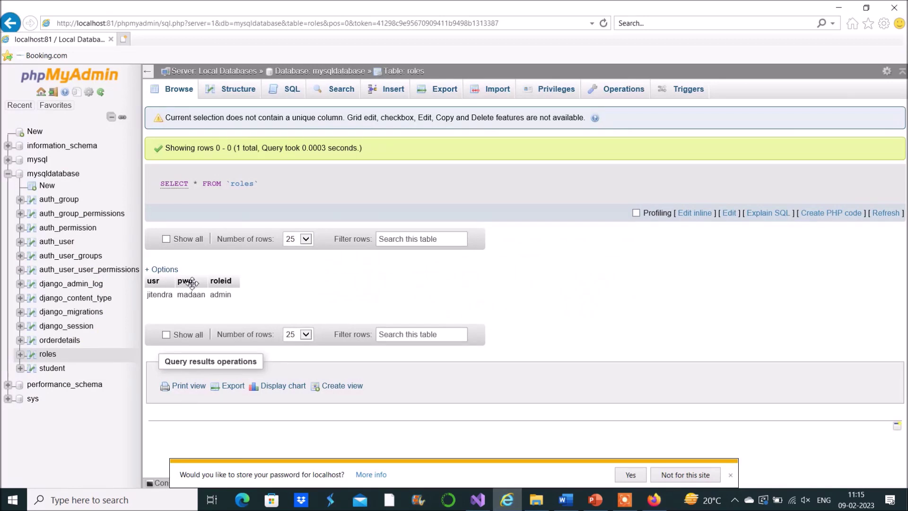
click(48, 355)
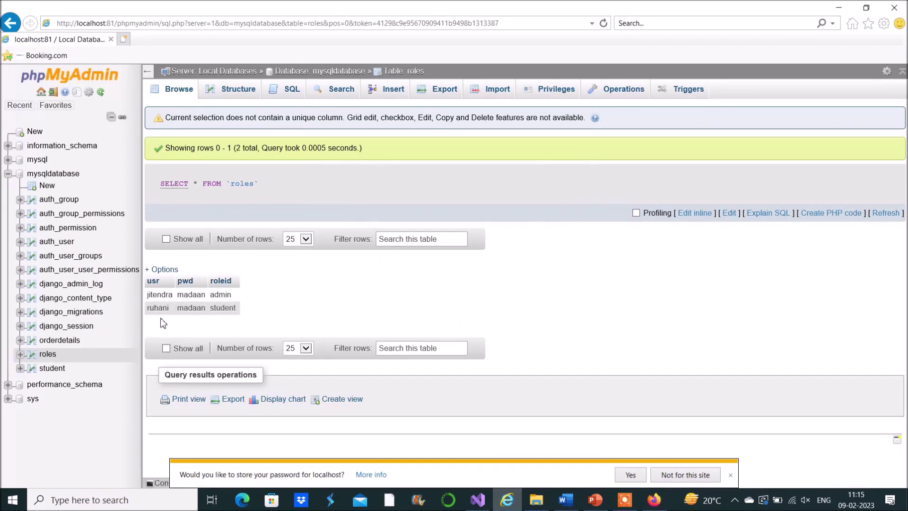
click(52, 368)
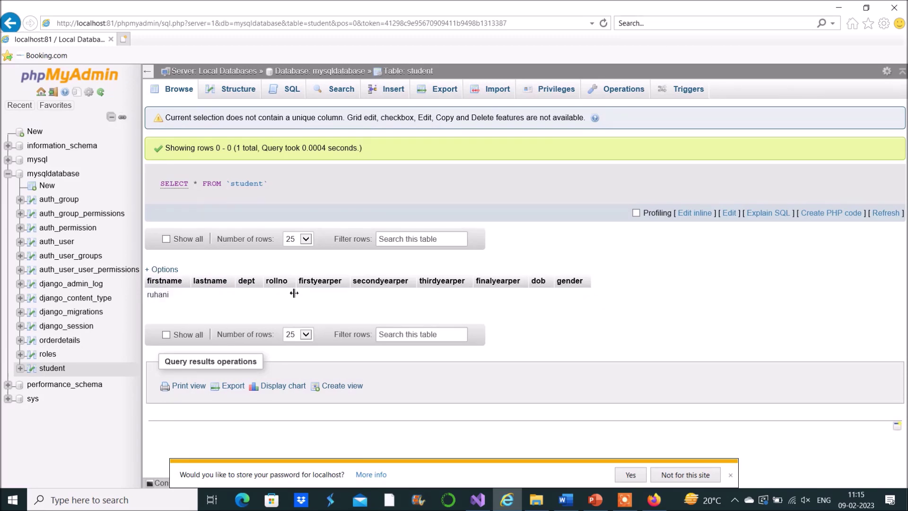
key(alt+Tab)
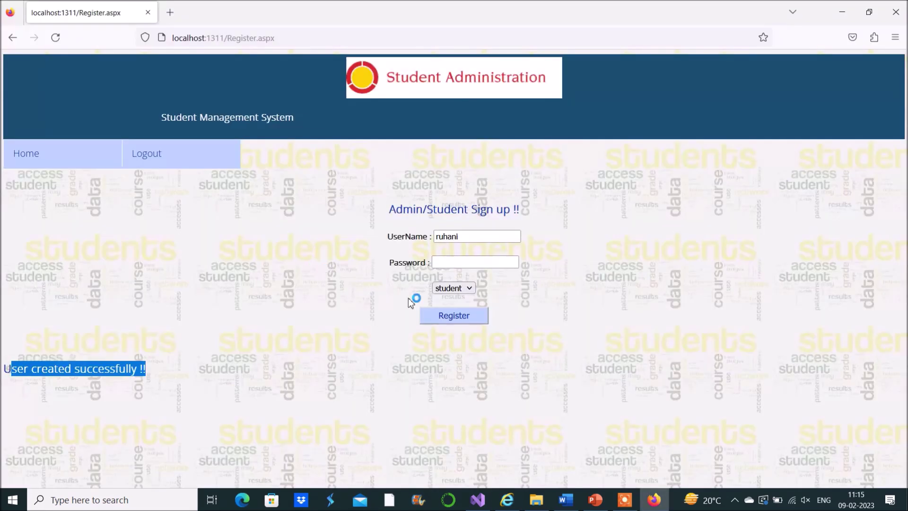
Step: Log out of admin and sign in with the new student's username and password
mouse_move(157, 152)
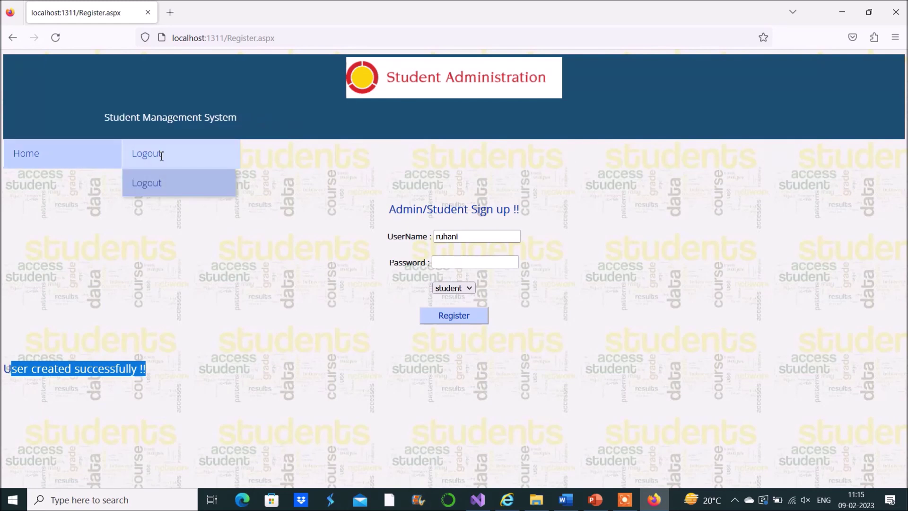
click(158, 182)
click(453, 179)
key(Tab)
text(123456)
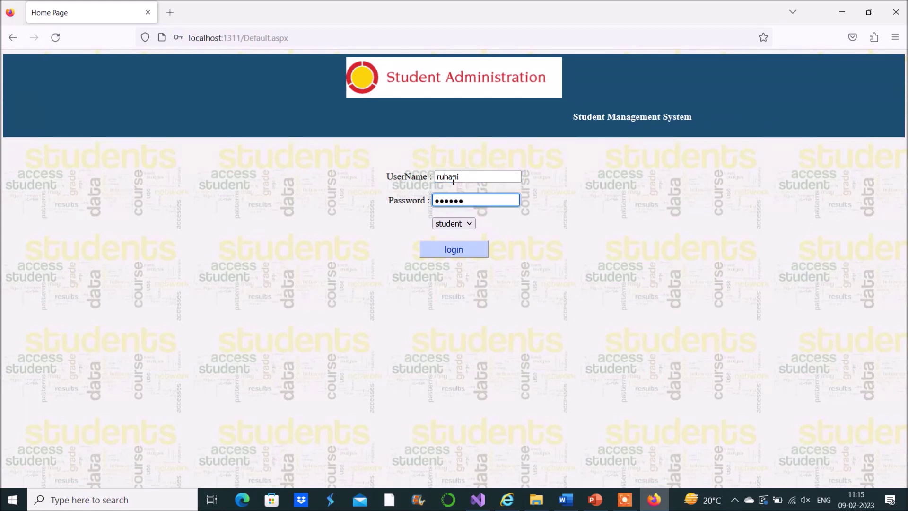
click(463, 250)
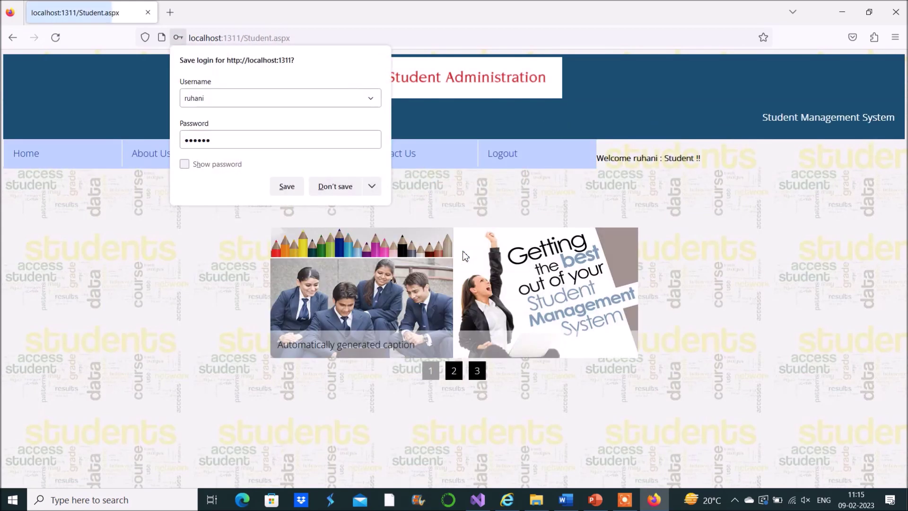
click(355, 189)
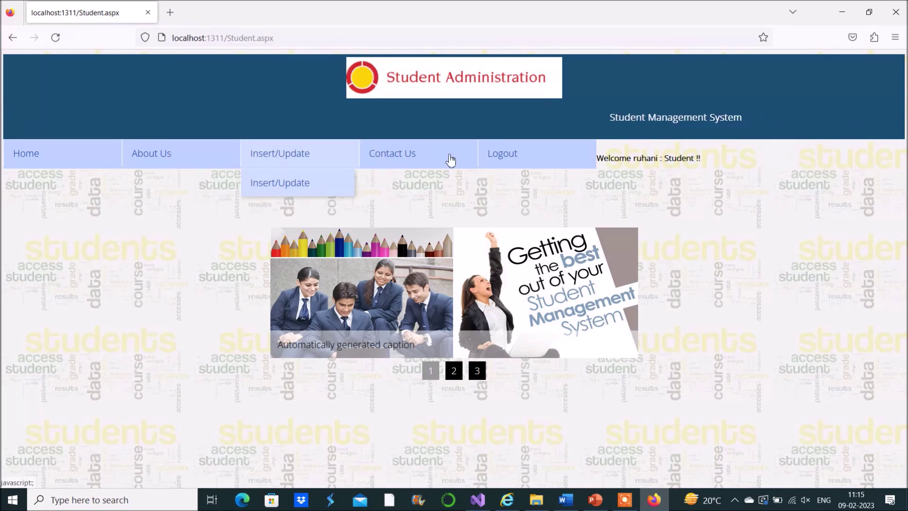
Step: On the Insert/Update form, enter the last name, ECE department, roll number 60 and gender Female
double_click(646, 158)
mouse_move(283, 147)
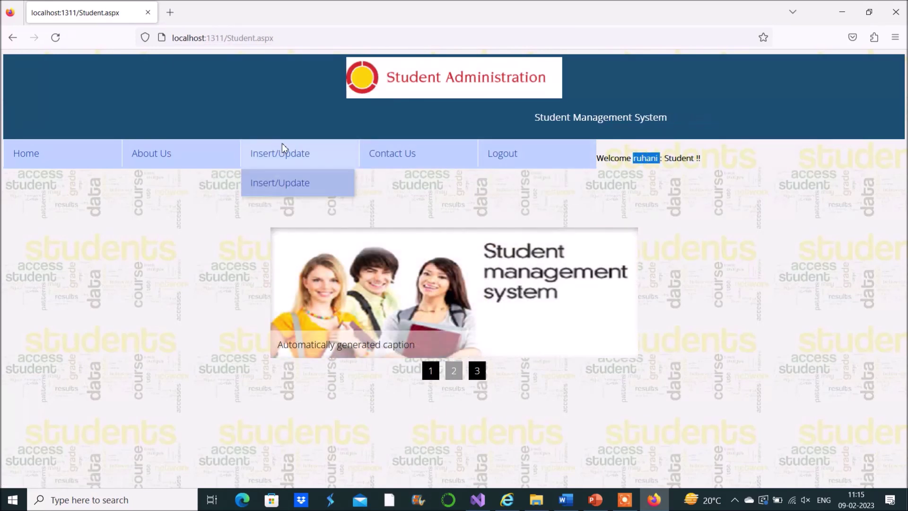
click(297, 183)
click(383, 259)
click(368, 289)
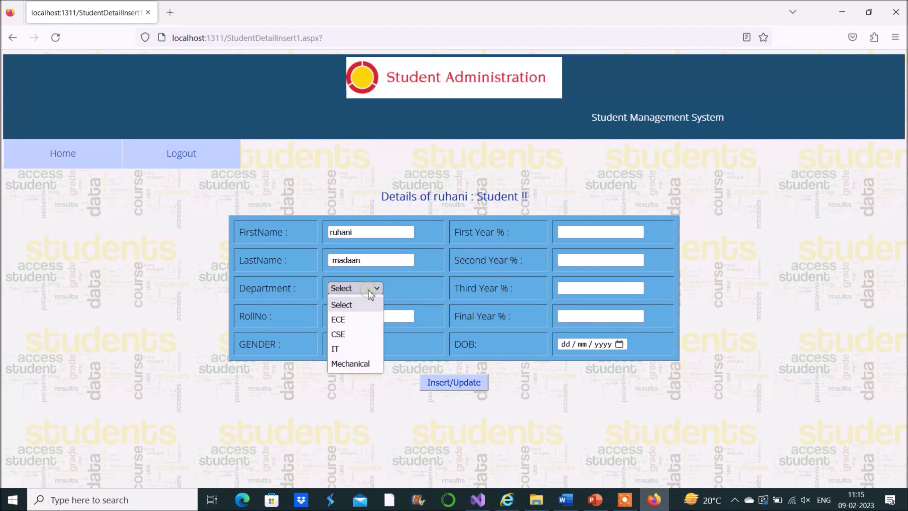
click(355, 320)
click(375, 318)
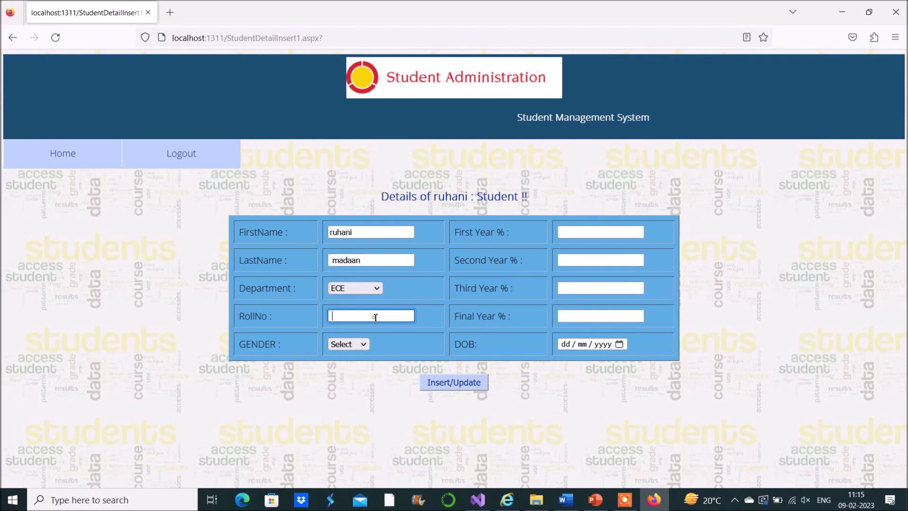
text(60)
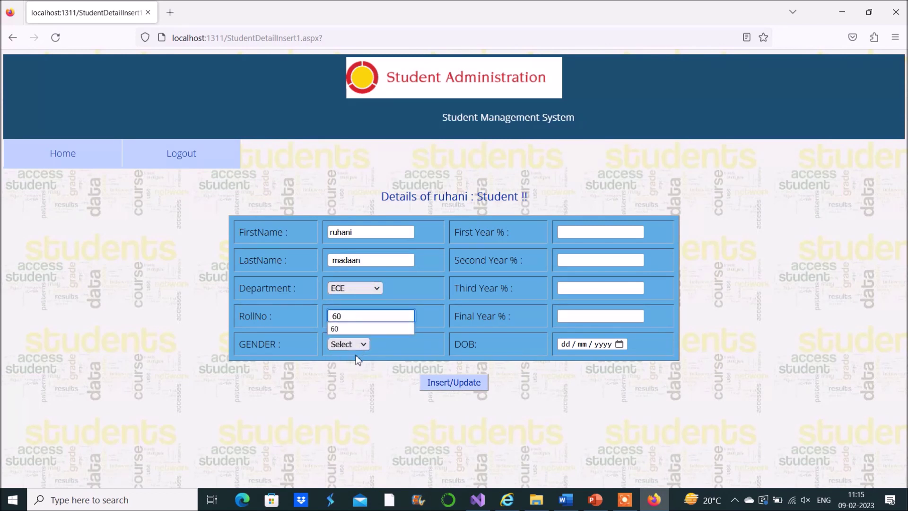
click(357, 344)
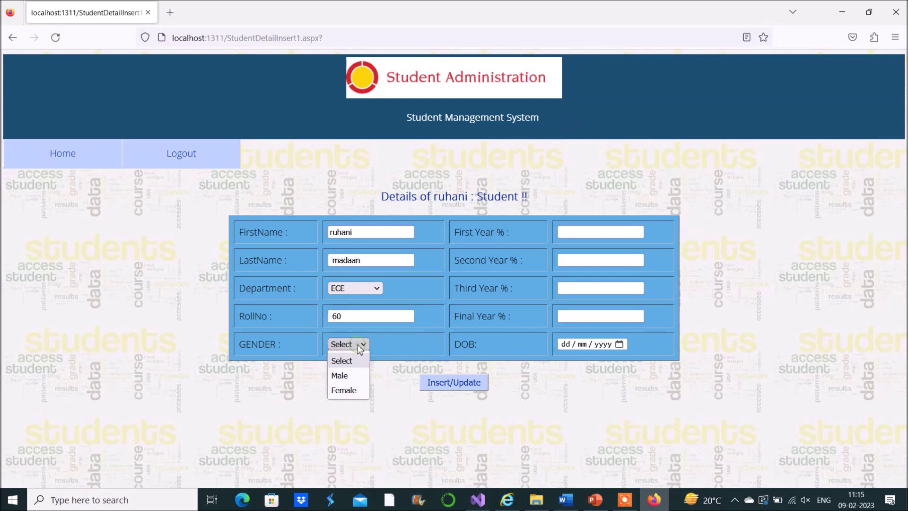
click(351, 388)
Step: Enter the yearly percentages 55, 66, 77 and 88
click(594, 233)
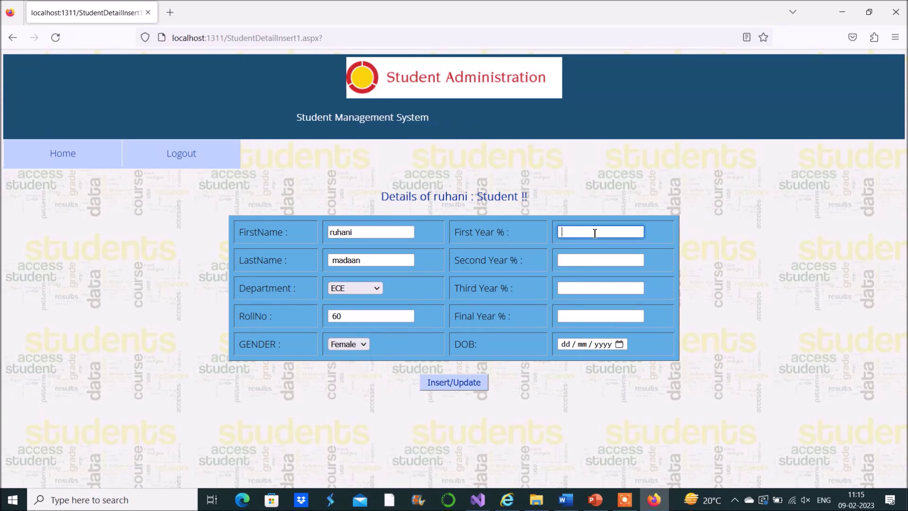
text(55)
click(583, 262)
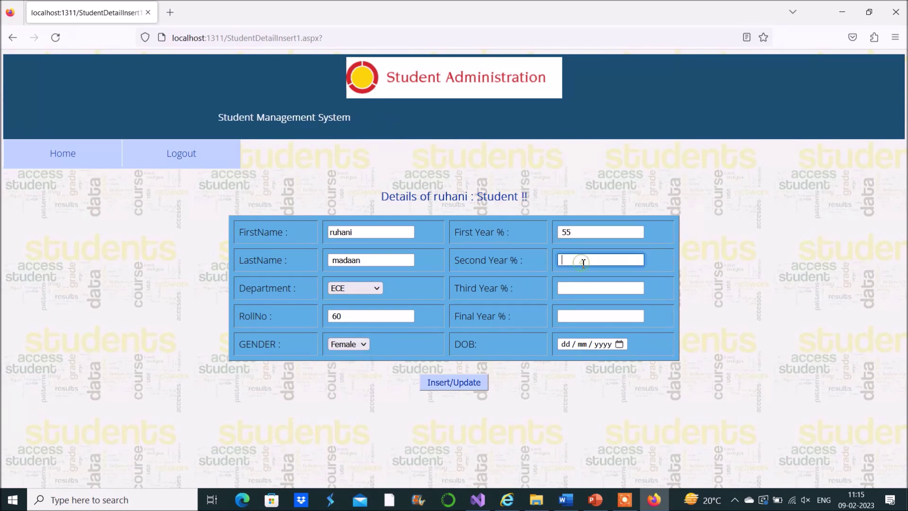
text(66)
click(568, 289)
text(77)
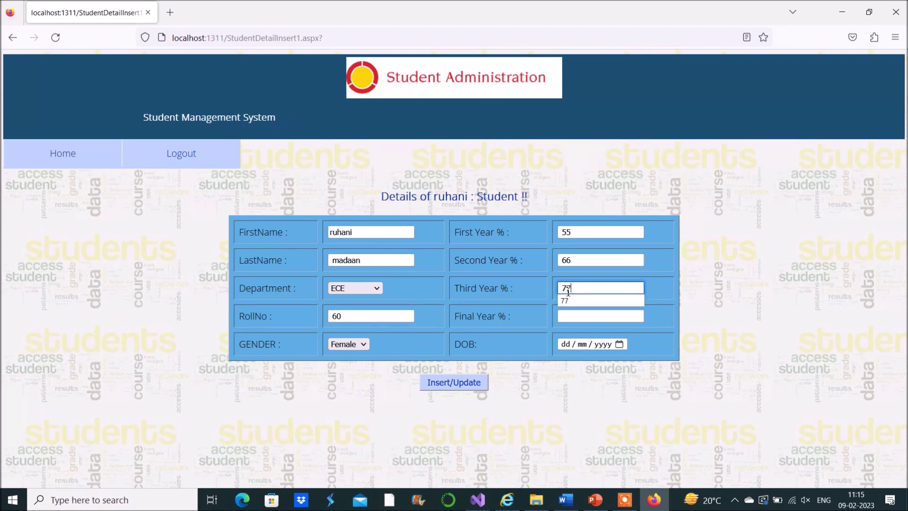
click(571, 317)
text(88)
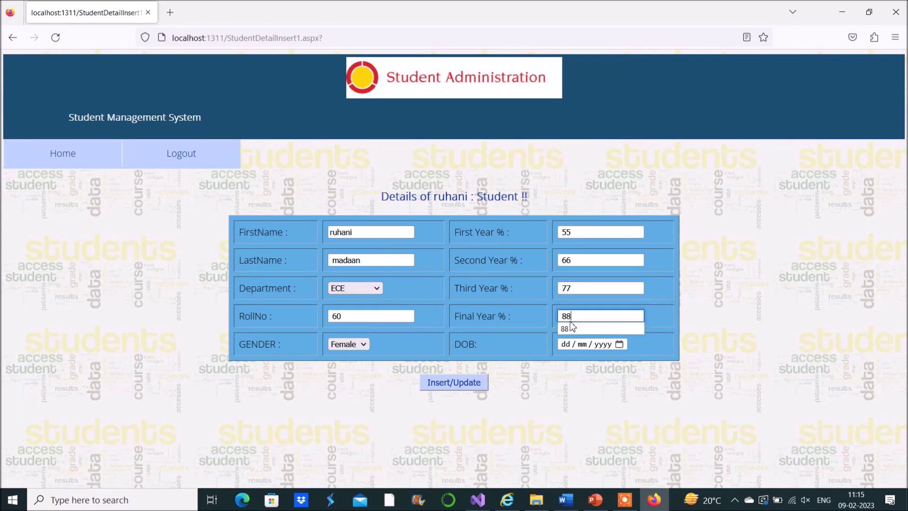
click(576, 370)
click(571, 344)
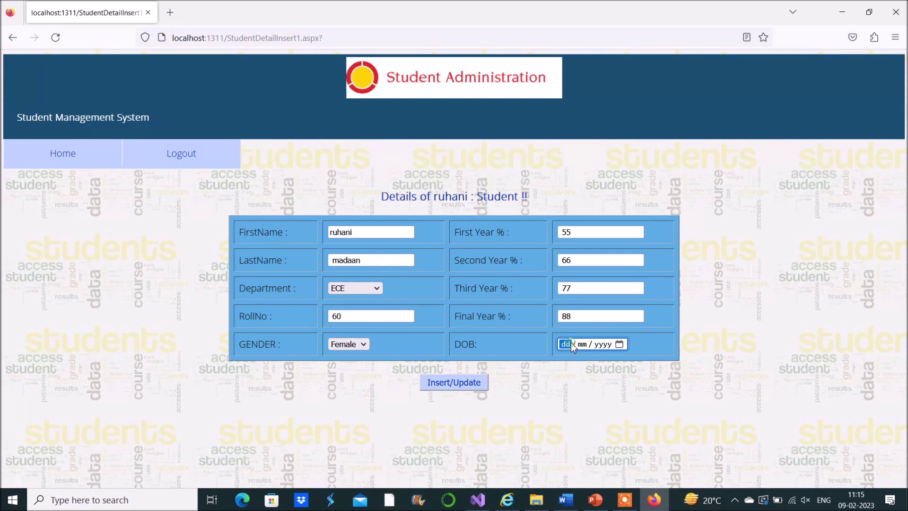
Step: Set the date of birth to 14/10/2015 using the calendar picker and day field
click(620, 344)
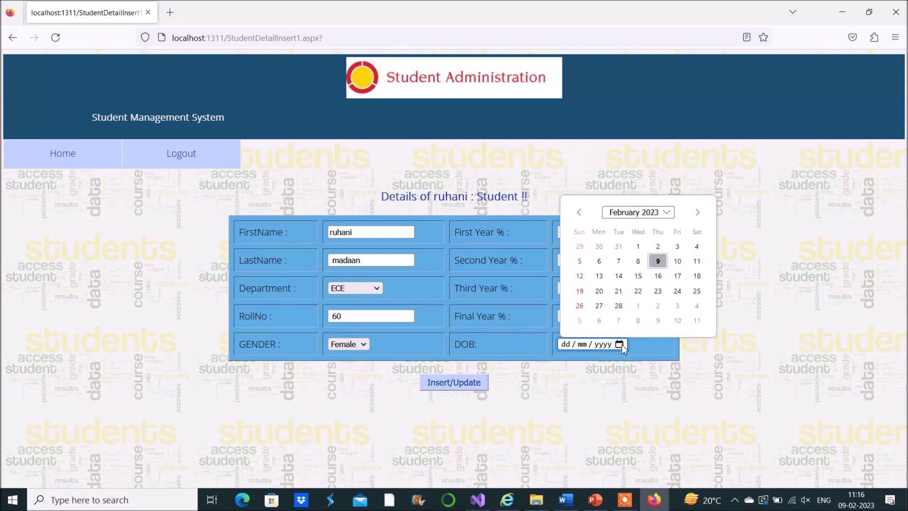
click(666, 212)
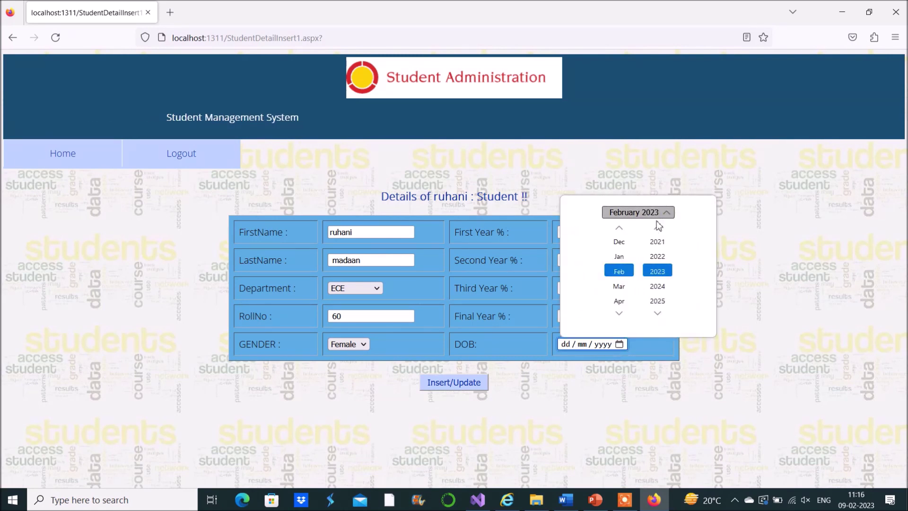
click(658, 228)
click(658, 229)
click(658, 229)
click(658, 229)
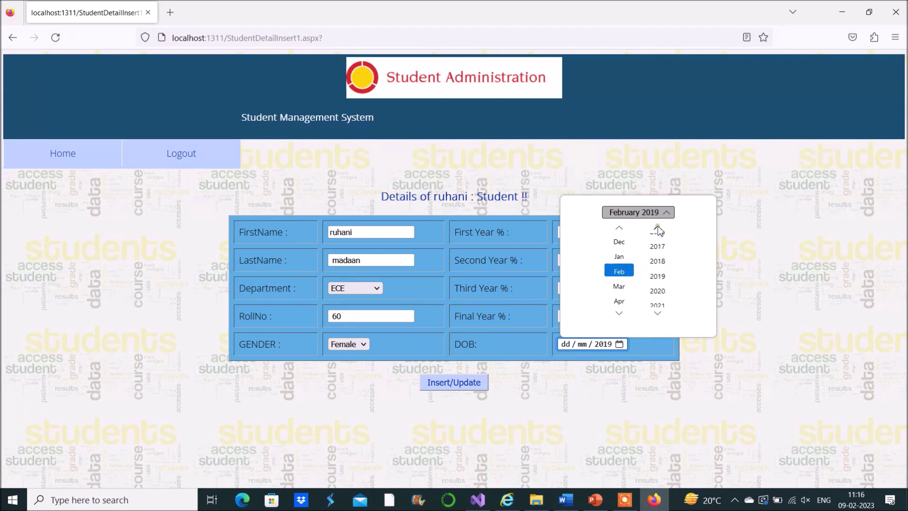
click(658, 228)
click(659, 229)
click(658, 229)
click(659, 229)
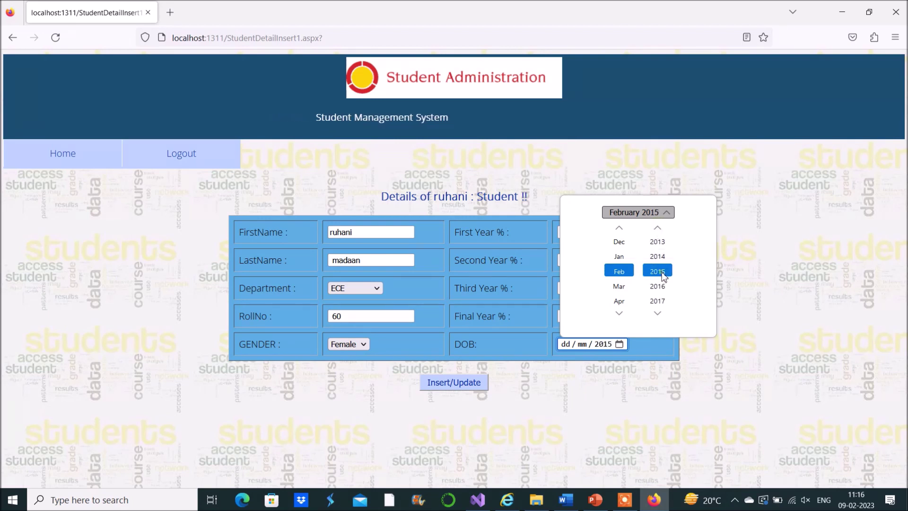
click(619, 313)
click(619, 313)
click(618, 313)
click(619, 313)
click(619, 313)
click(619, 313)
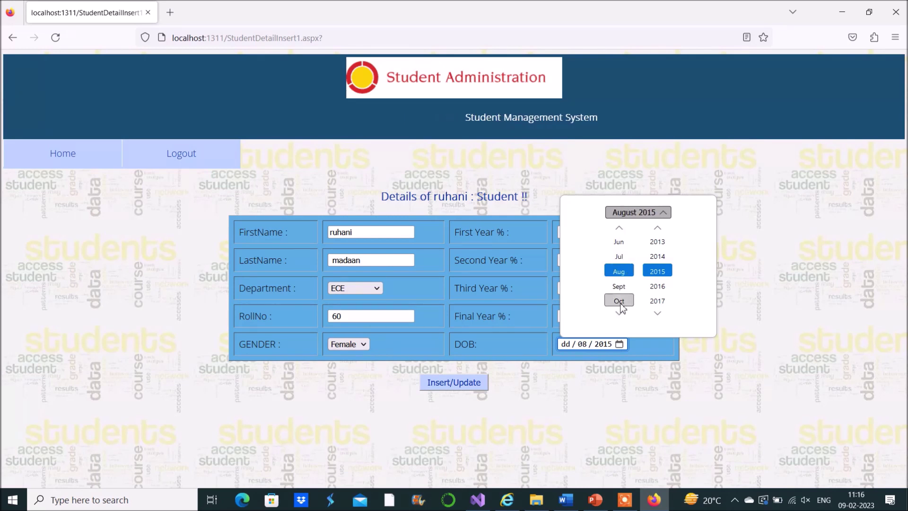
scroll(619, 302, down, 2)
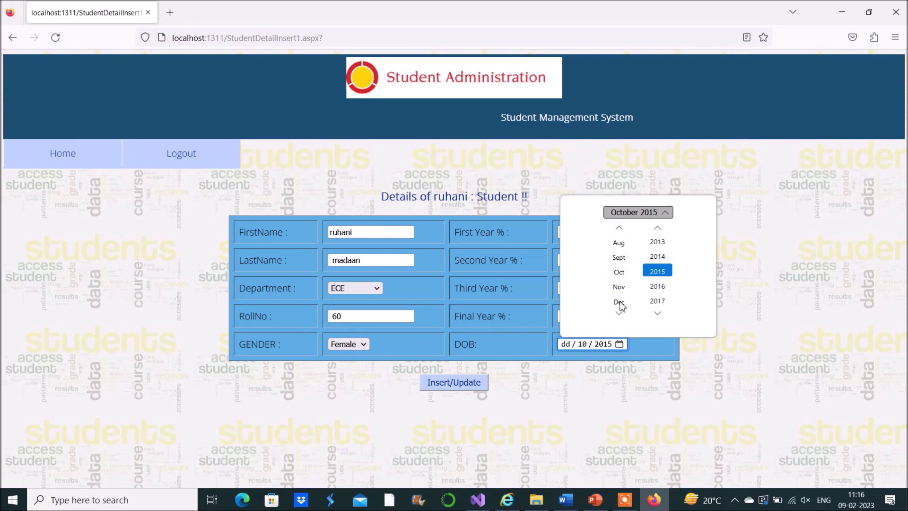
click(662, 394)
click(567, 341)
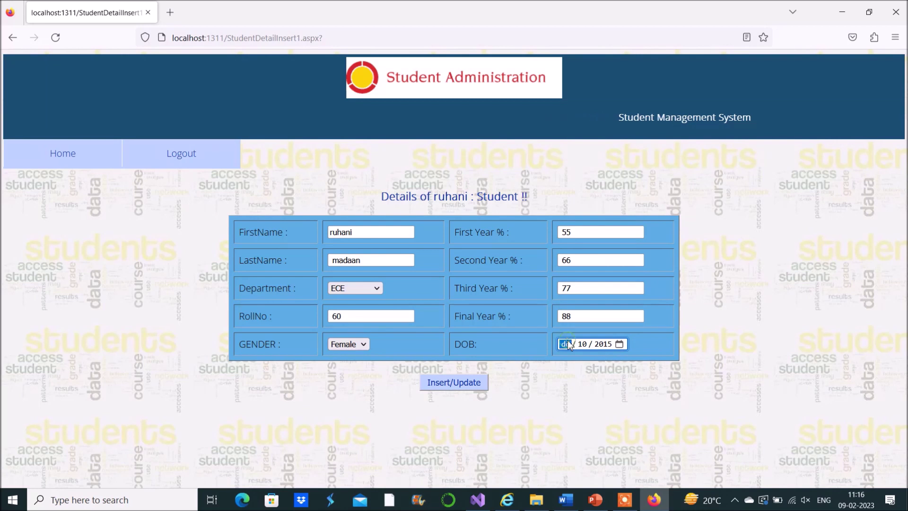
text(14)
click(569, 373)
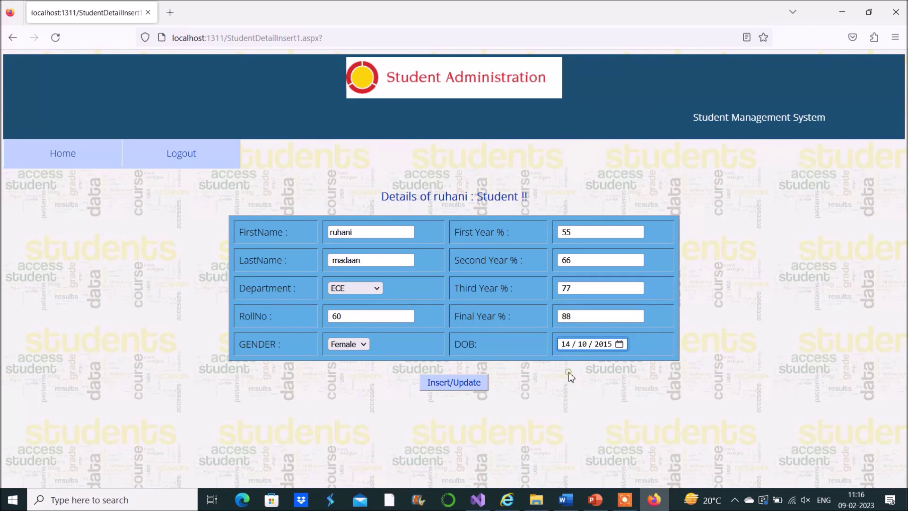
Step: Save the details with Insert/Update and confirm the full record in phpMyAdmin's student table
click(457, 382)
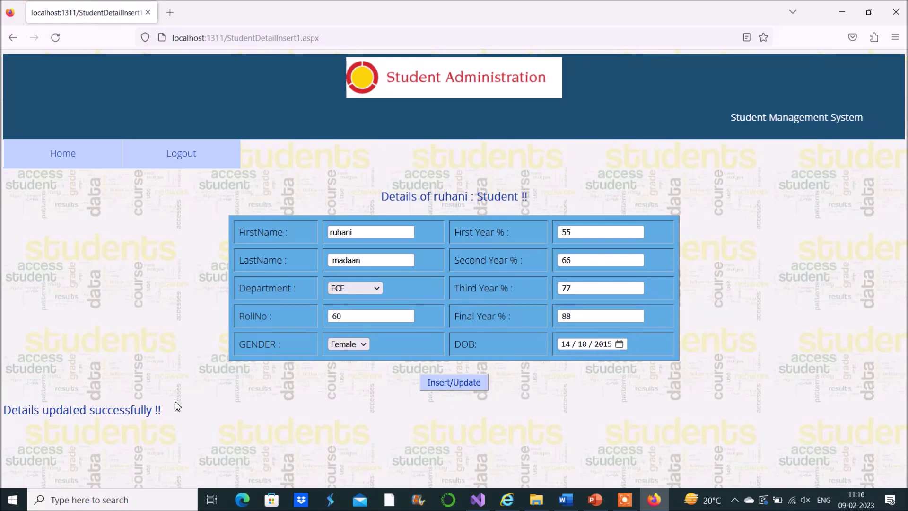
drag(161, 409, 3, 410)
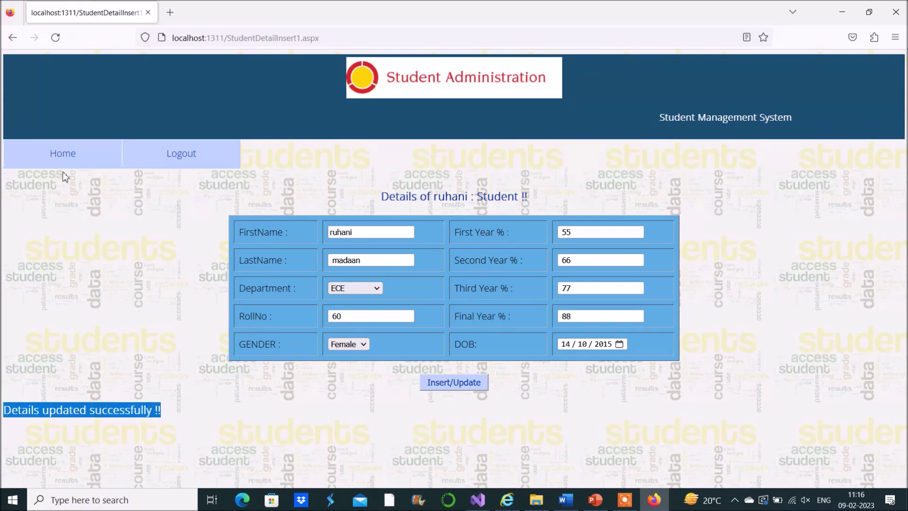
click(519, 500)
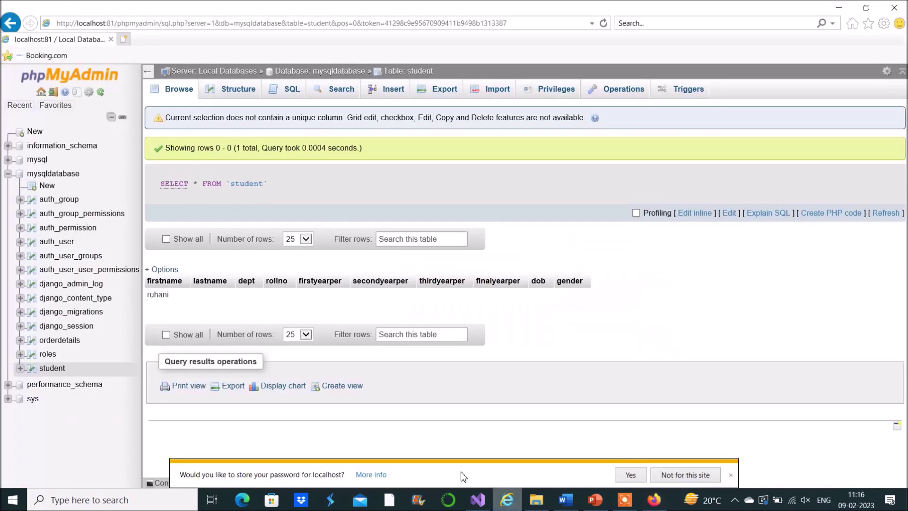
click(52, 368)
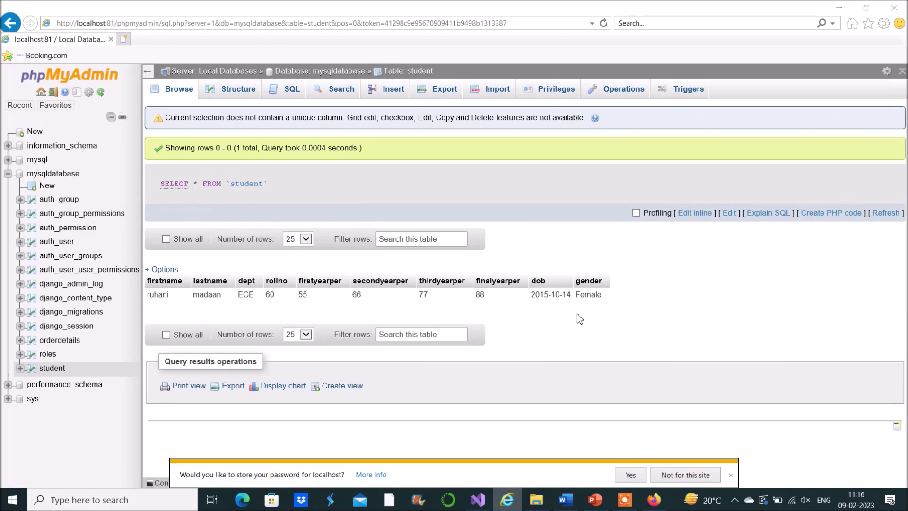
key(alt+Tab)
Step: Log out of the student account and sign back in with the admin username, password and admin role
click(63, 154)
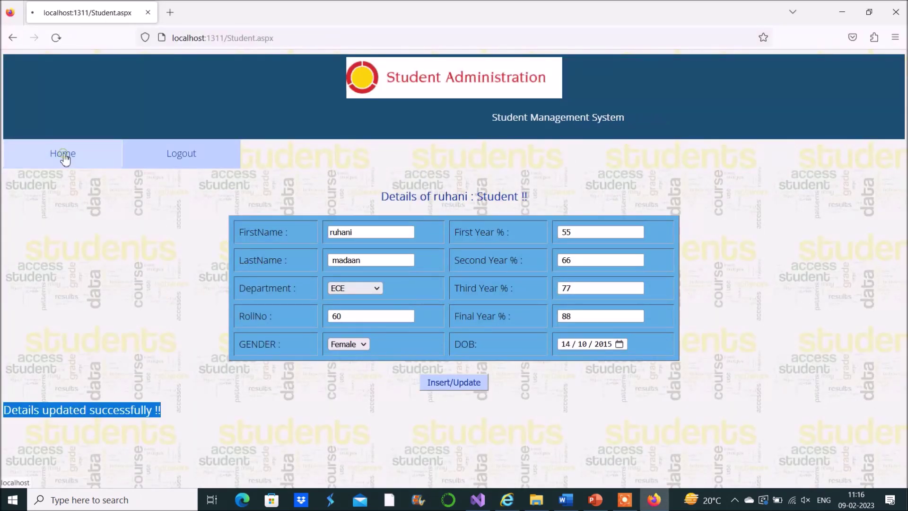
mouse_move(493, 166)
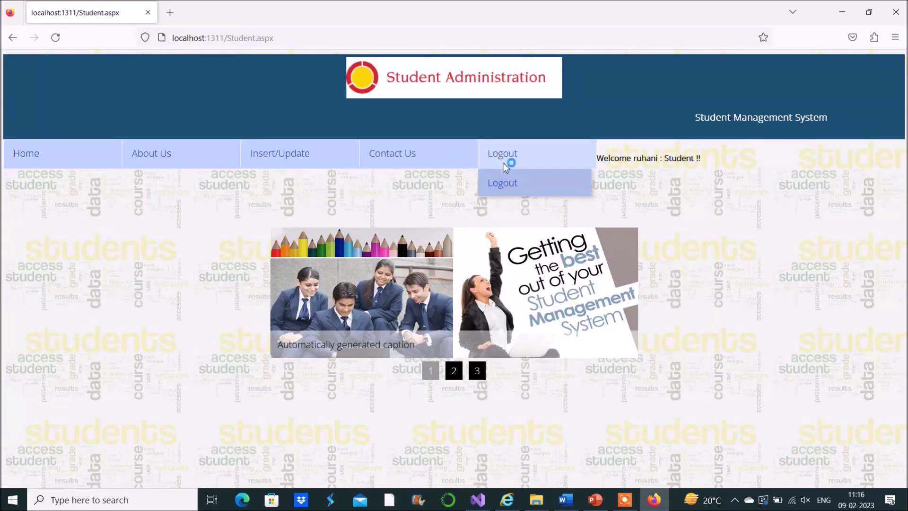
click(509, 183)
click(477, 177)
text(jitendra)
key(Tab)
text(•••••)
key(Tab)
key(Down)
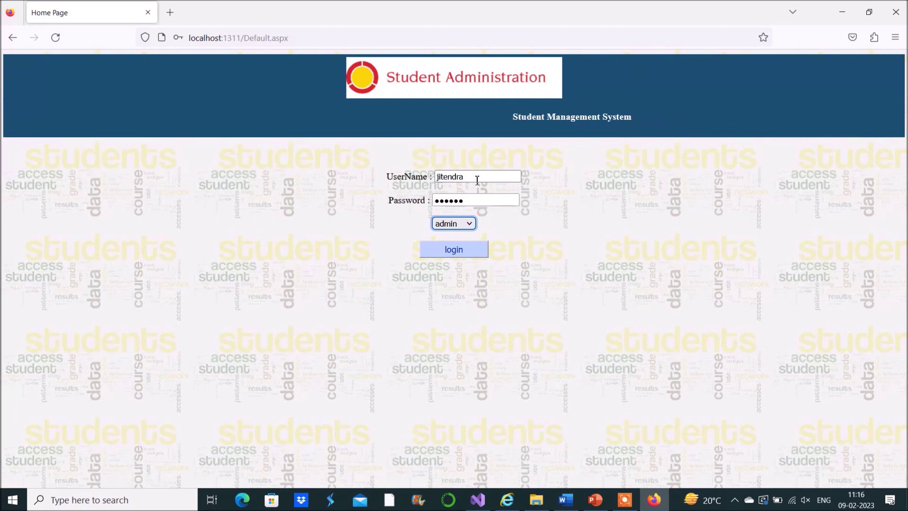
click(451, 246)
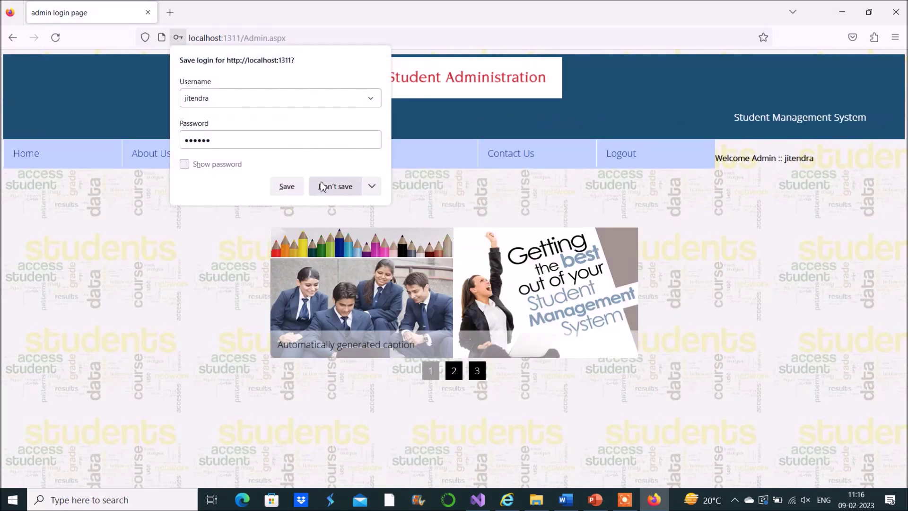
click(331, 187)
Step: Open the list of students and view the newly registered student's full saved details
mouse_move(400, 152)
click(404, 182)
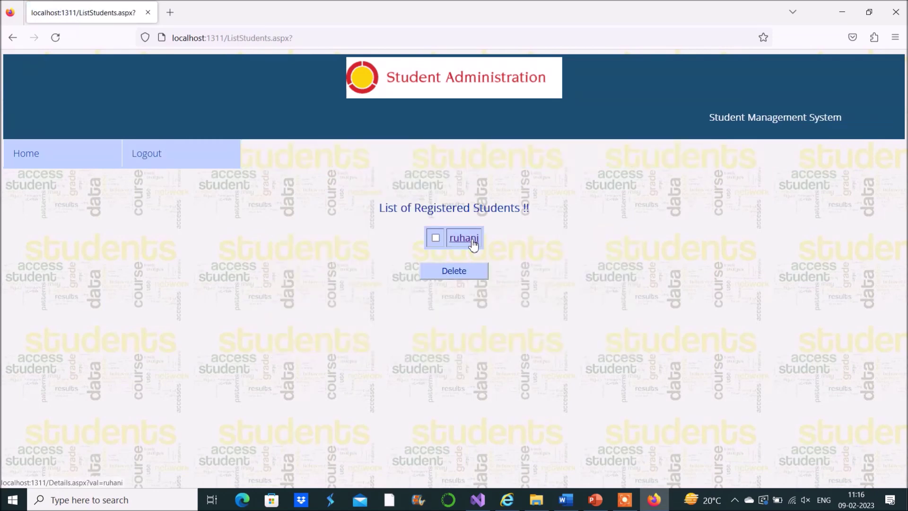
click(473, 241)
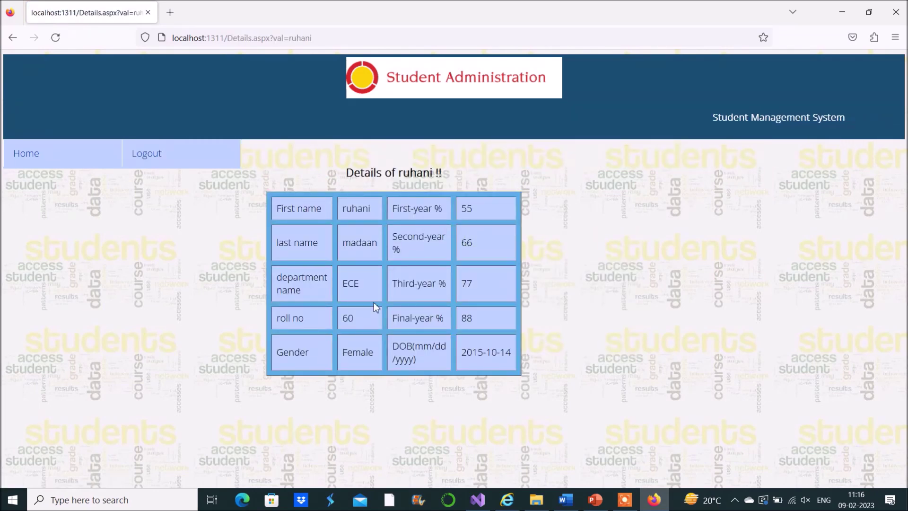
Step: Return to the admin home page and log out to the login page
click(55, 161)
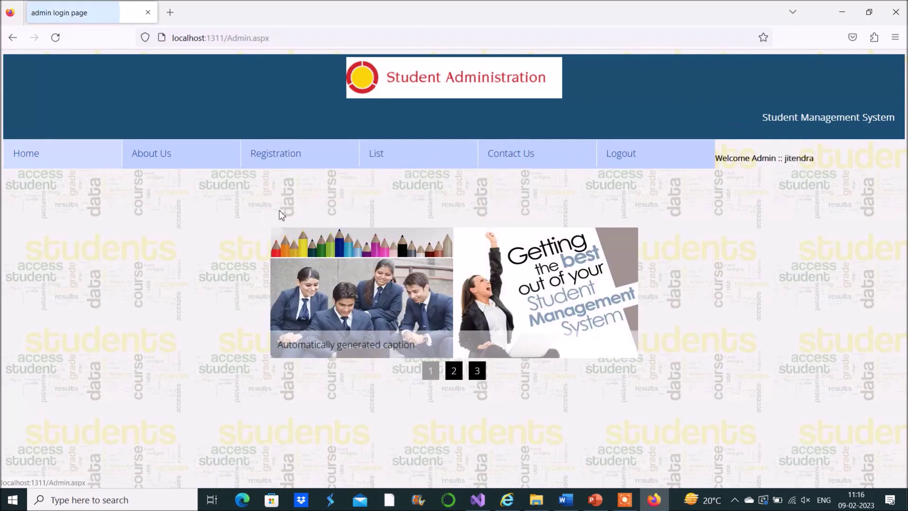
mouse_move(625, 168)
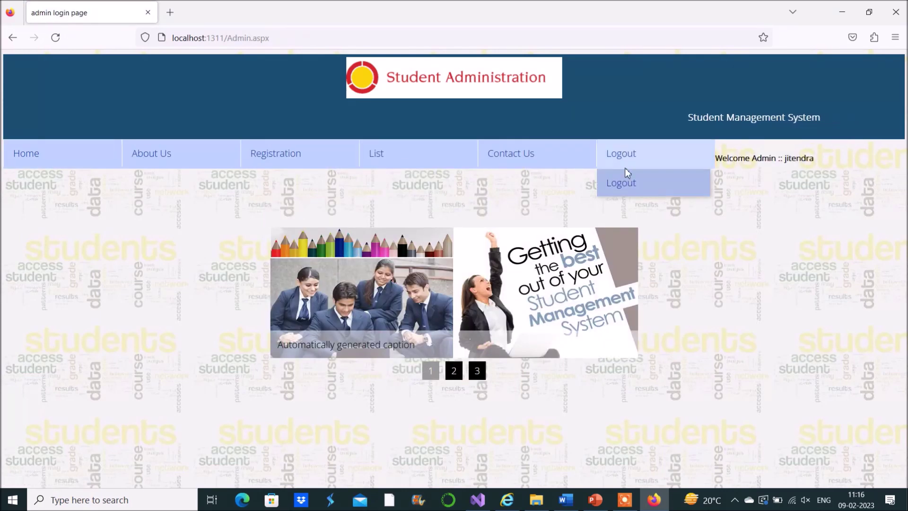
click(628, 185)
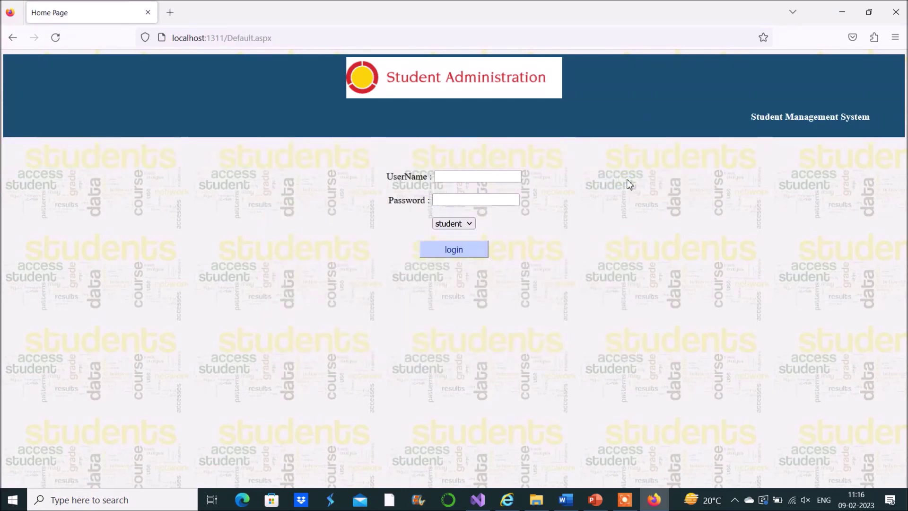